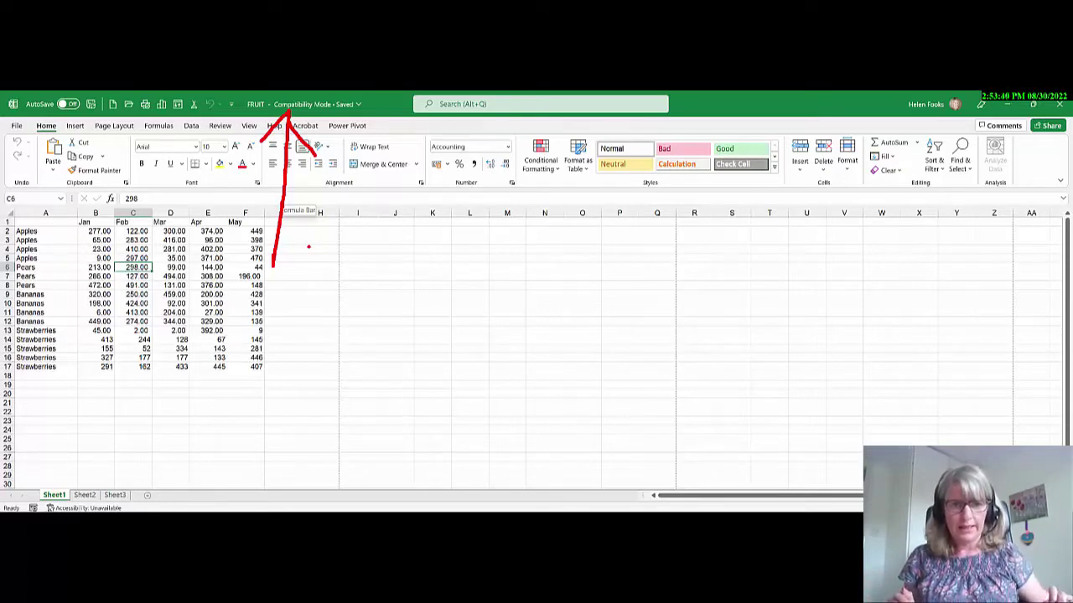
Check how many rows the fruit sheet offers by going to the last row of column A, and return to cell A1
left_click(283, 302)
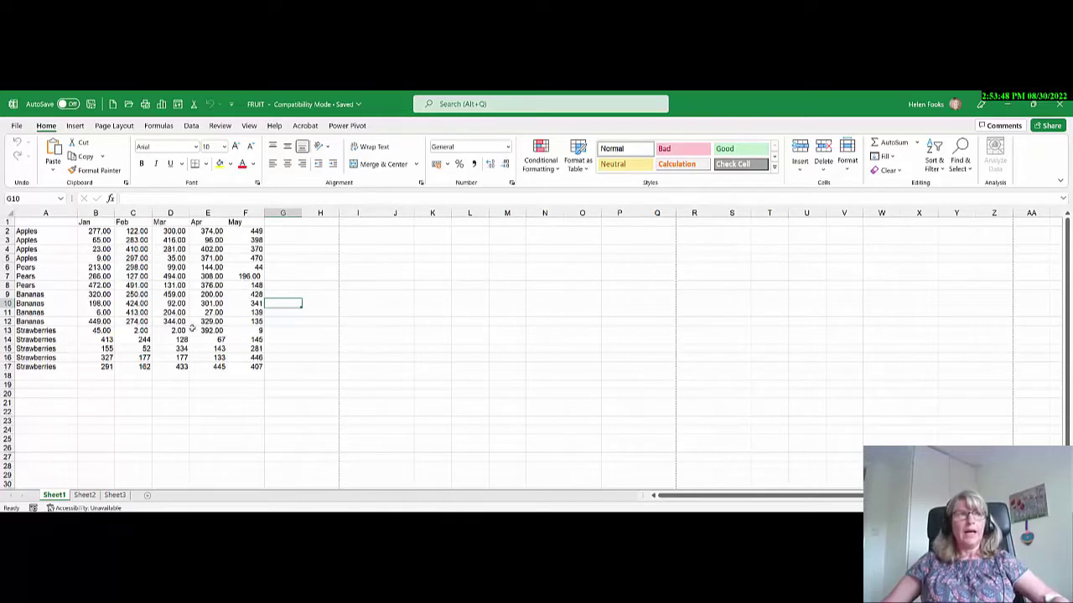
left_click(149, 342)
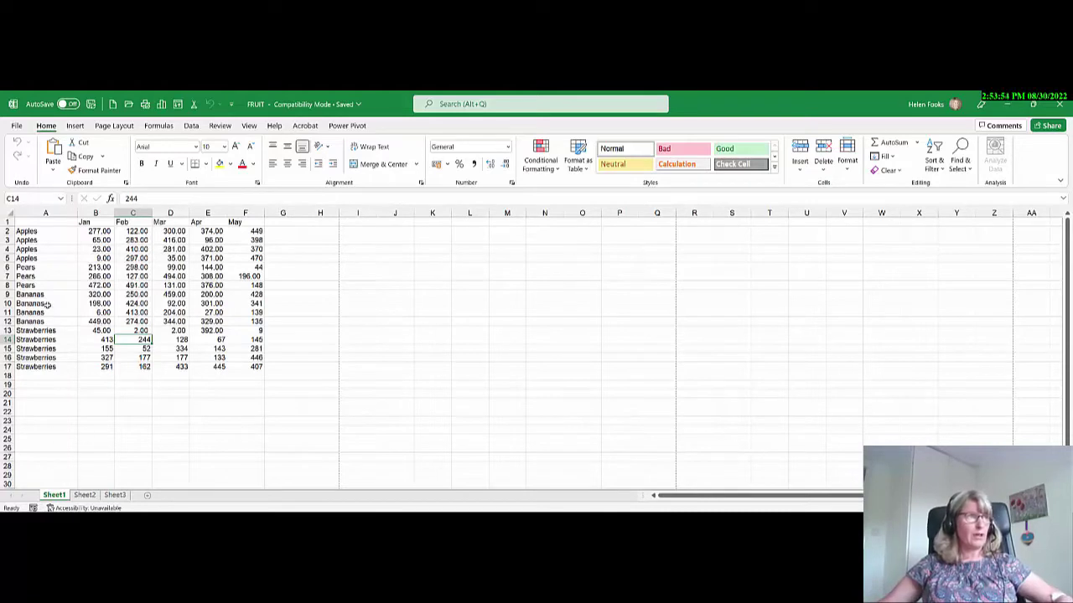
left_click(37, 394)
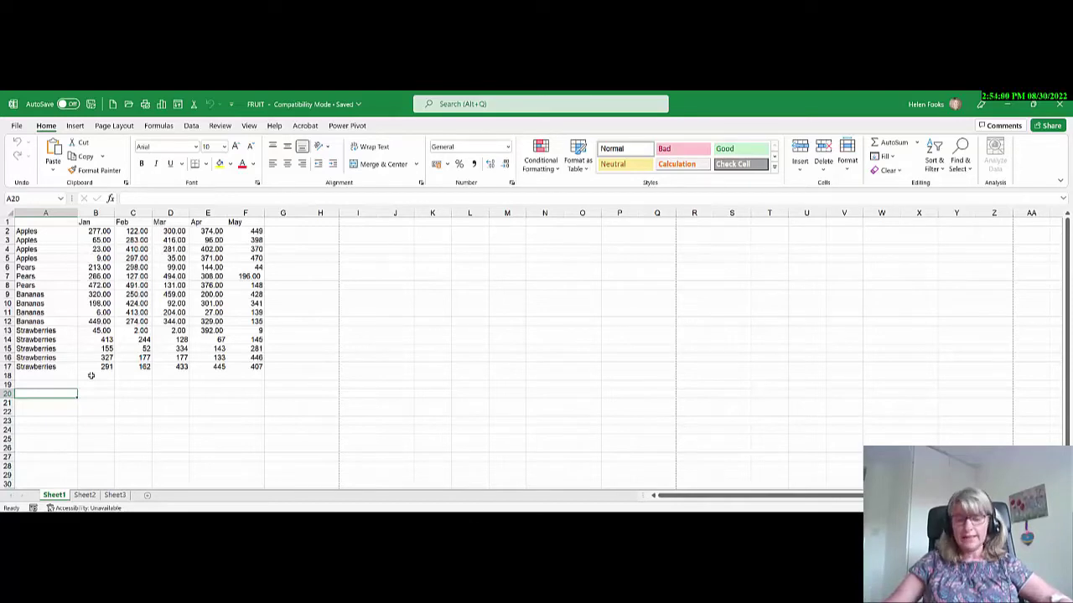
key("ctrl+Down")
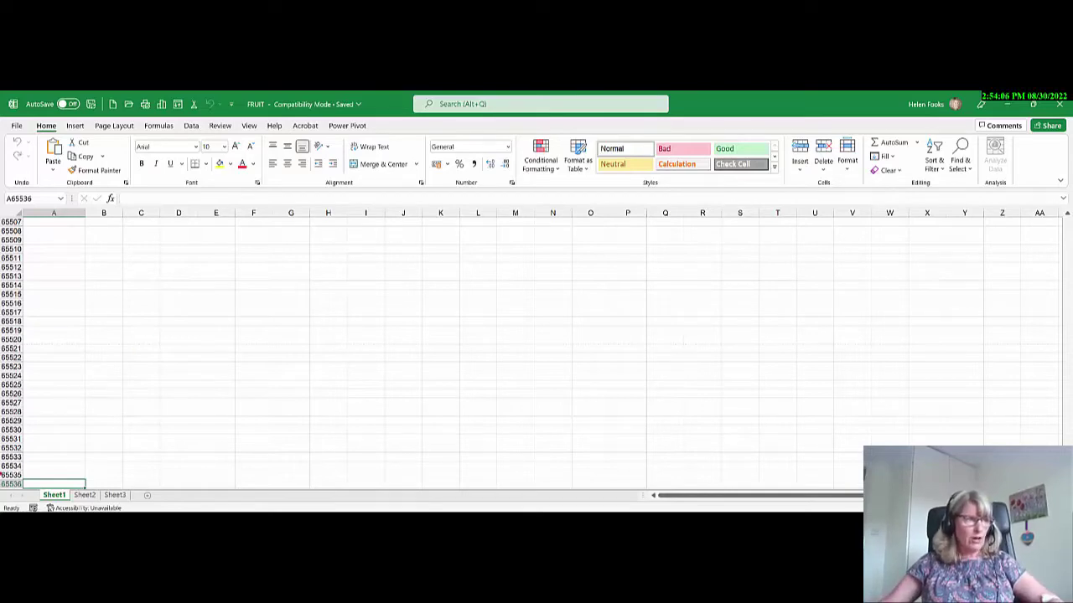
left_click_drag(2, 474, 49, 494)
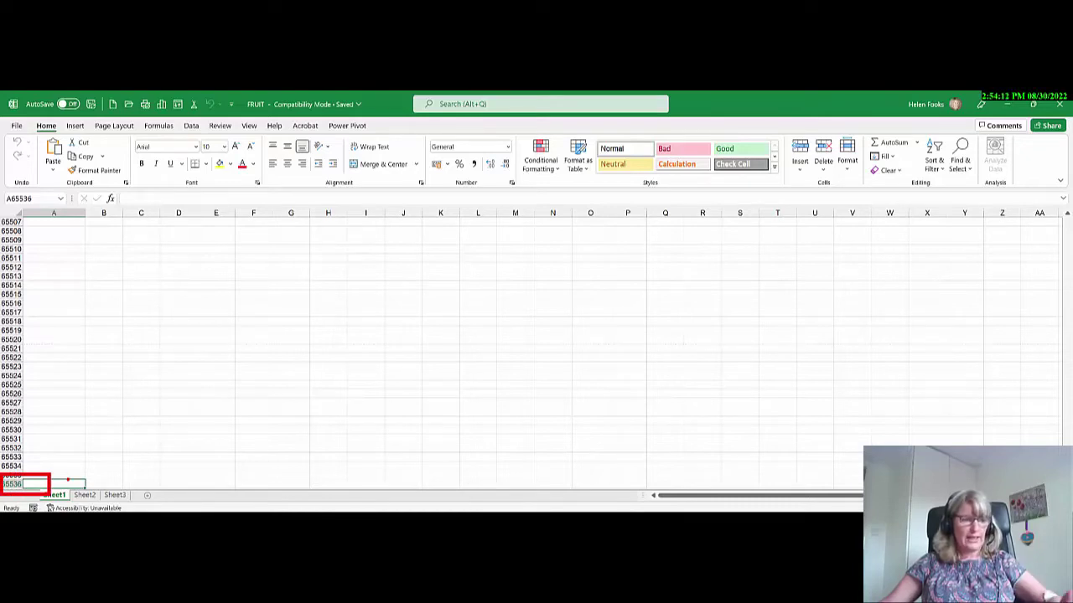
left_click(157, 377)
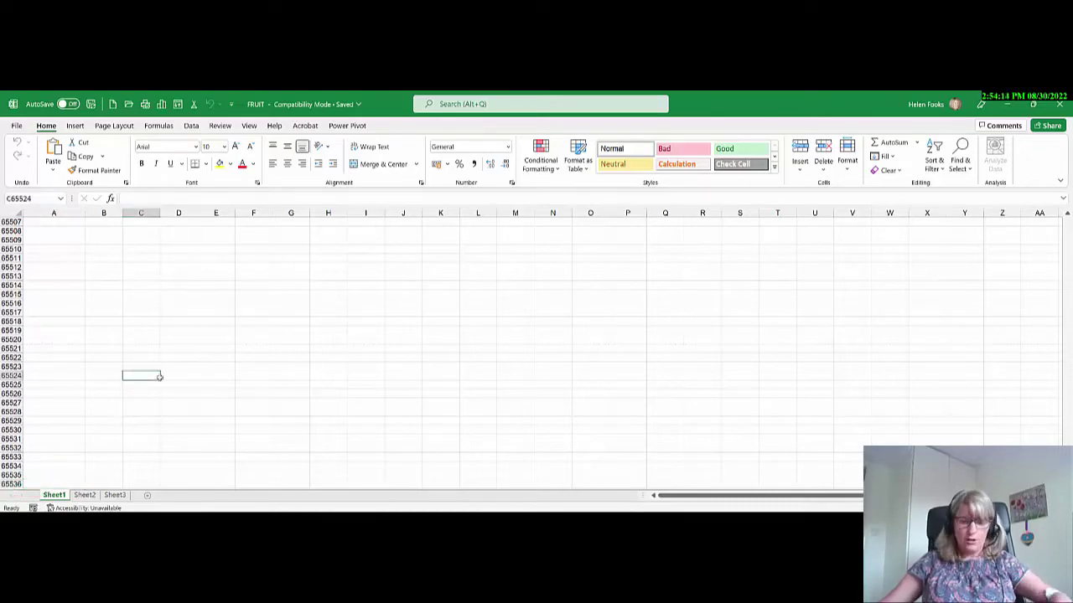
key("ctrl+Up")
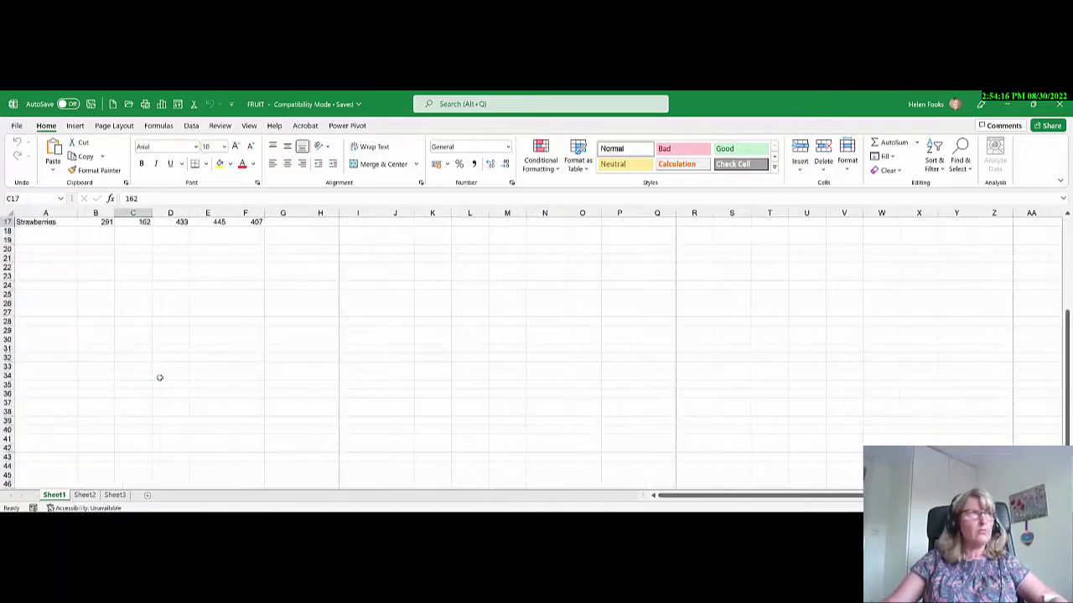
key("ctrl+Home")
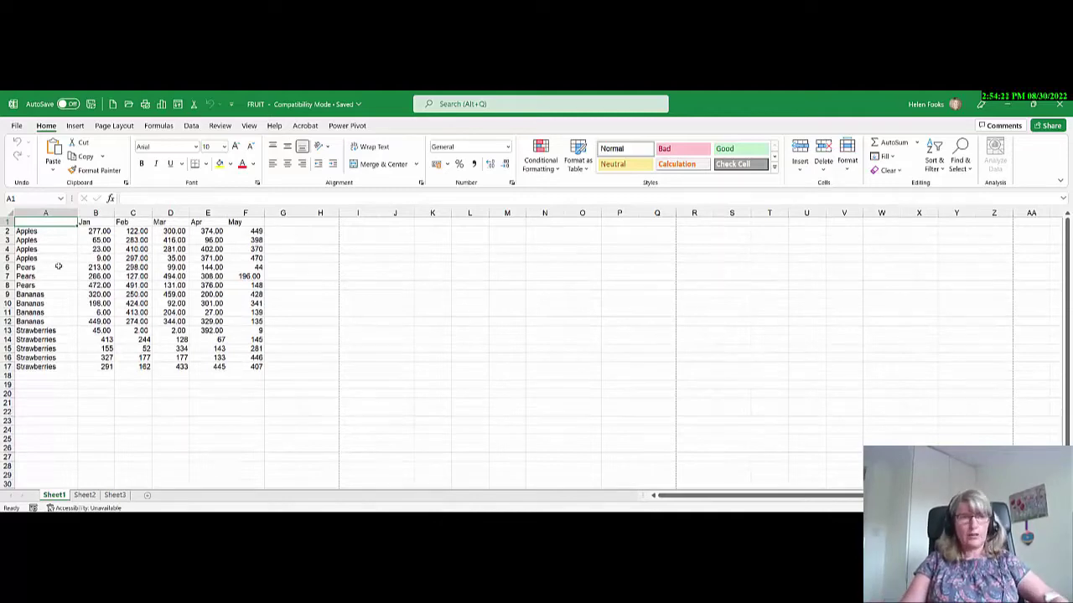
Create a blank workbook, check its last available row in column A, and return to cell A1
key("ctrl+n")
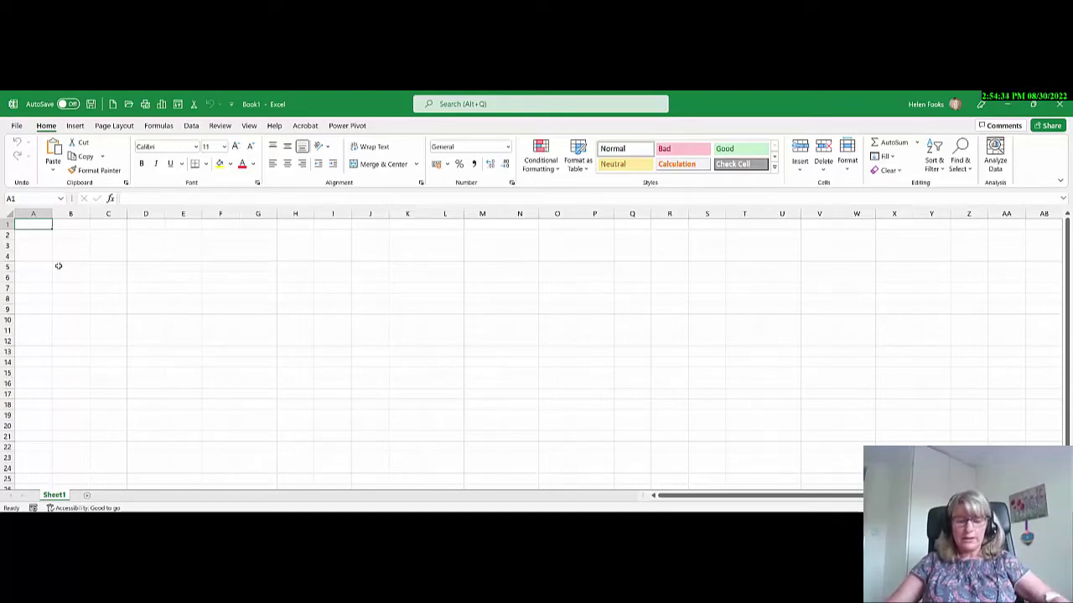
key("ctrl+Down")
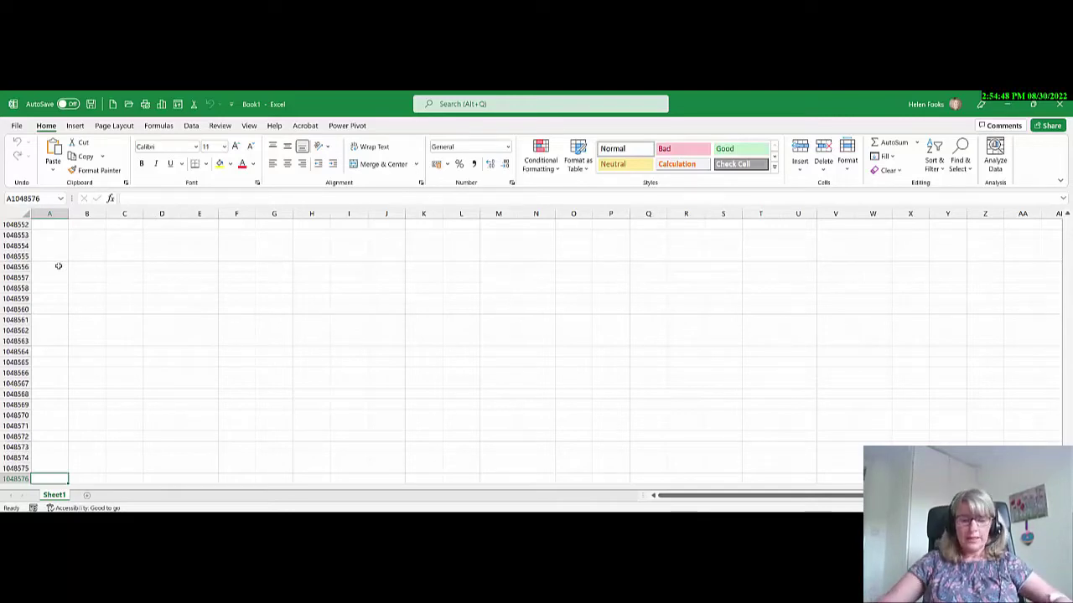
key("ctrl+Home")
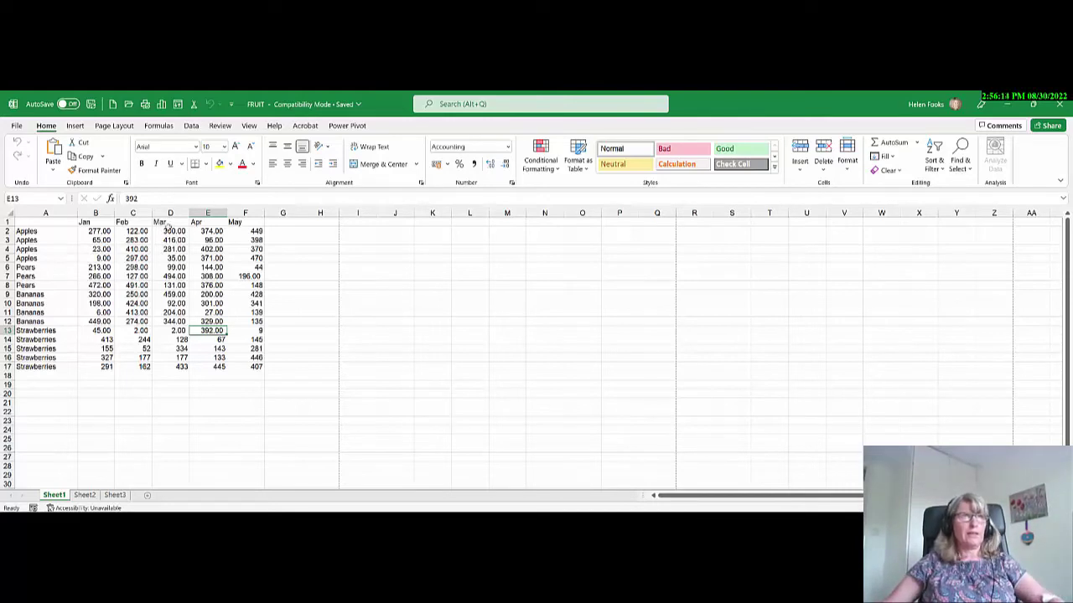
Examine the FRUIT workbook's file information for the Compatibility Mode notice and its Convert option
left_click(144, 242)
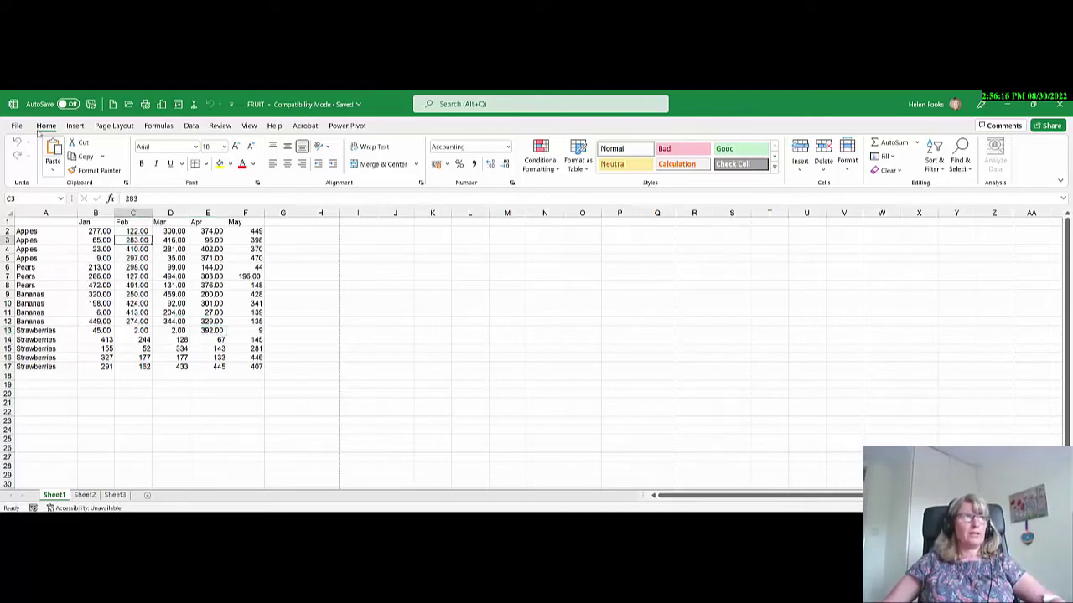
left_click(16, 126)
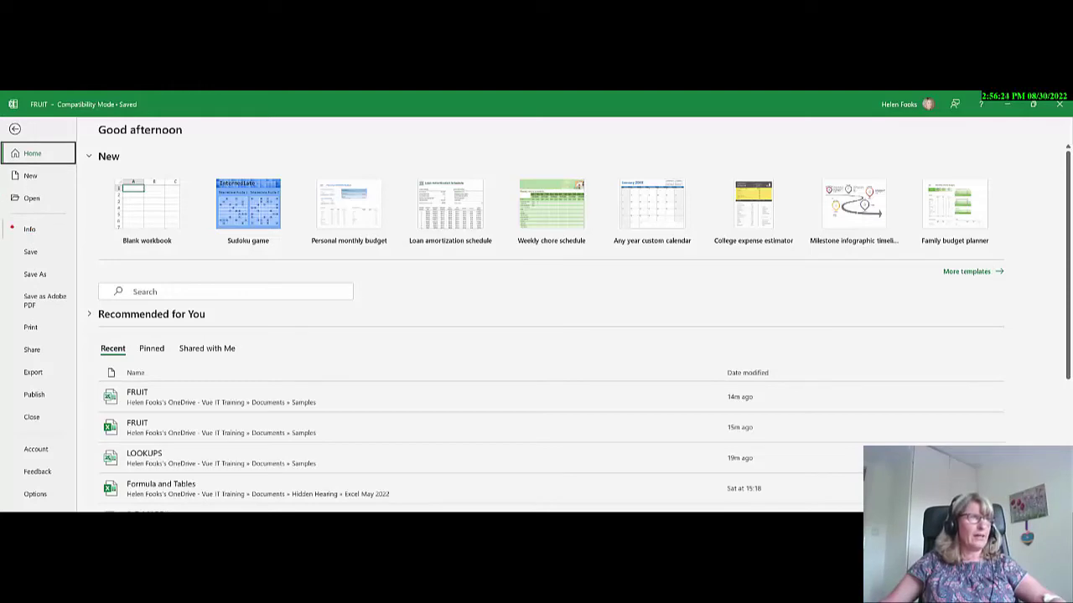
left_click_drag(11, 225, 45, 242)
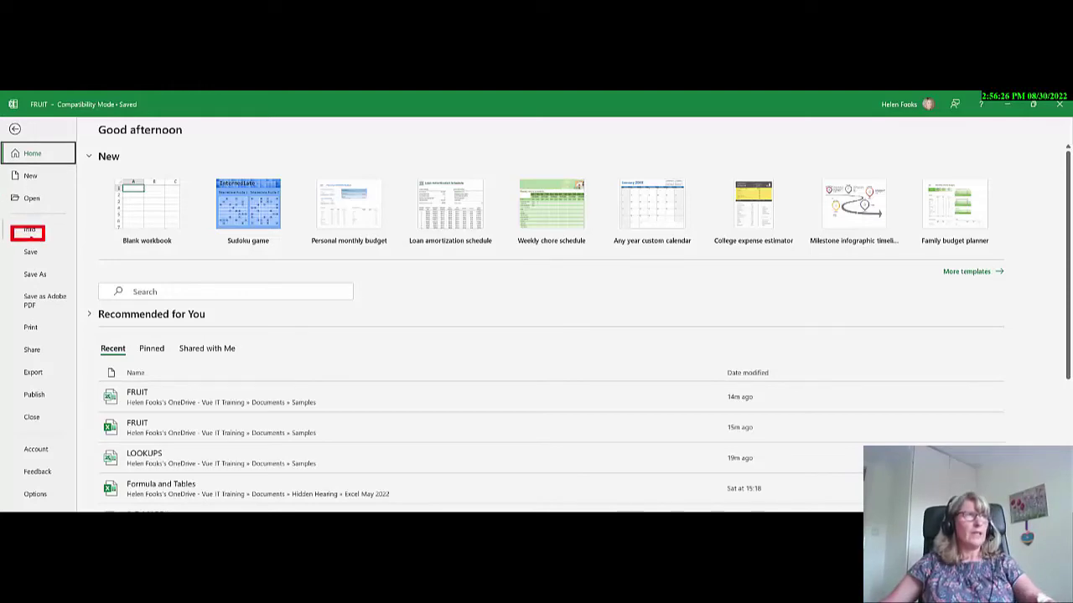
key("Escape")
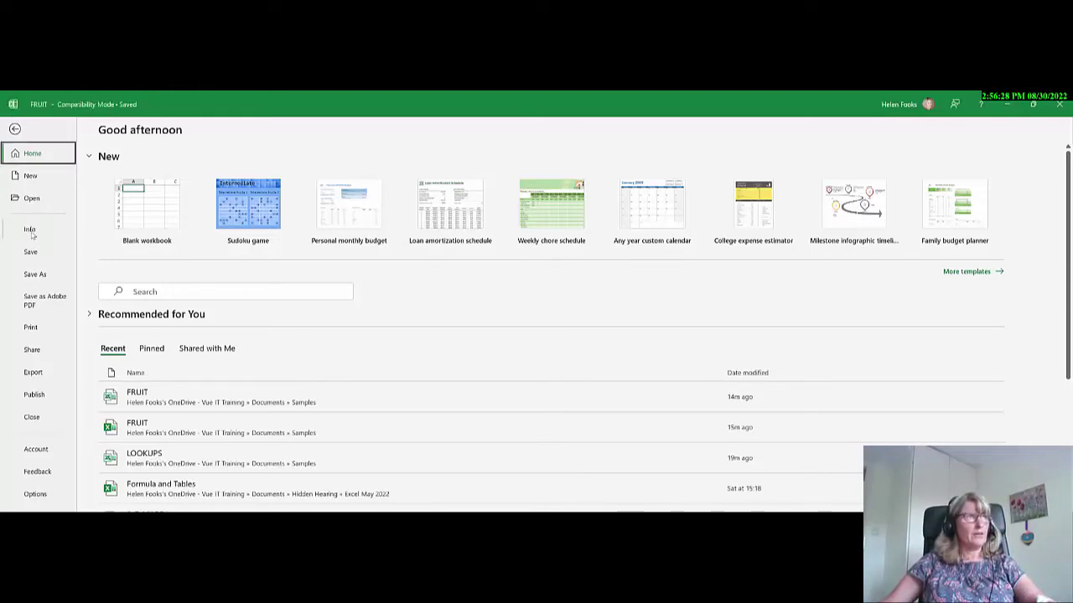
left_click(30, 231)
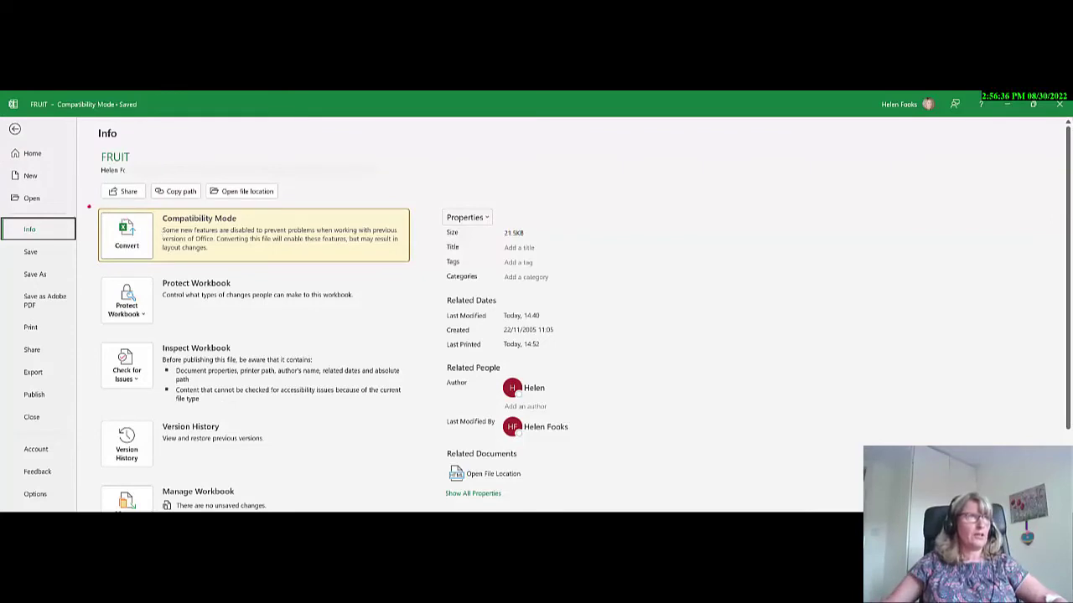
left_click_drag(91, 208, 178, 270)
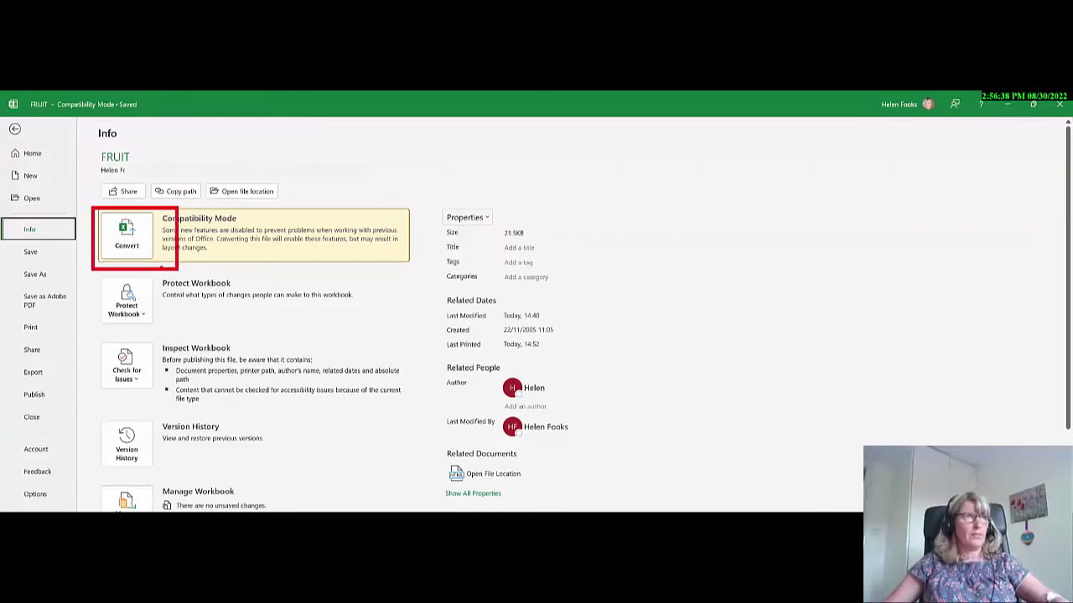
left_click(134, 244)
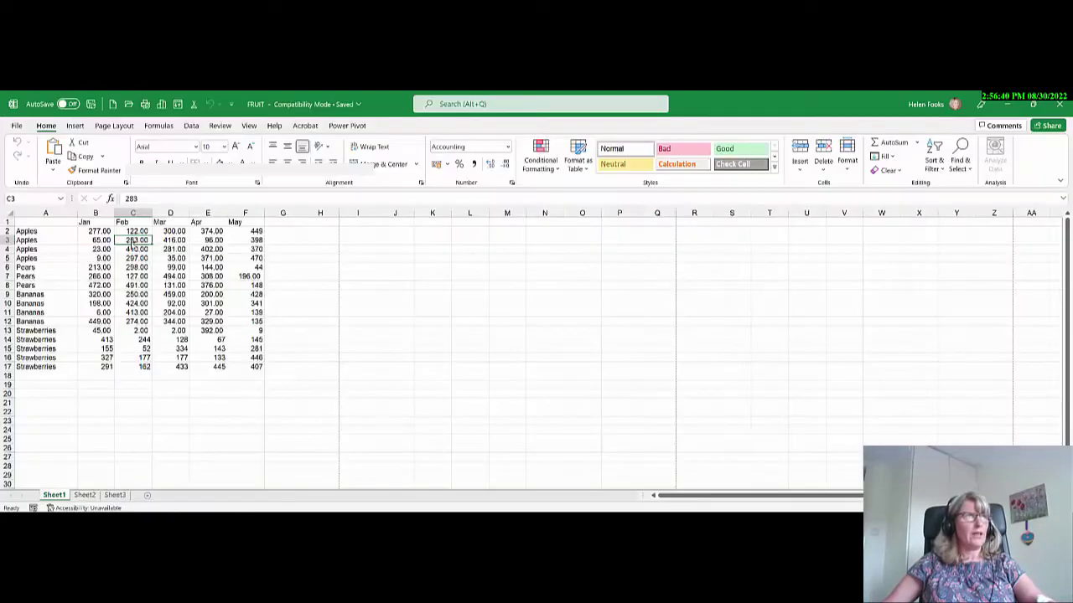
Convert the FRUIT workbook to the current Excel Workbook format, saving it over FRUIT.xlsx in the Samples folder, and reopen it
left_click(16, 126)
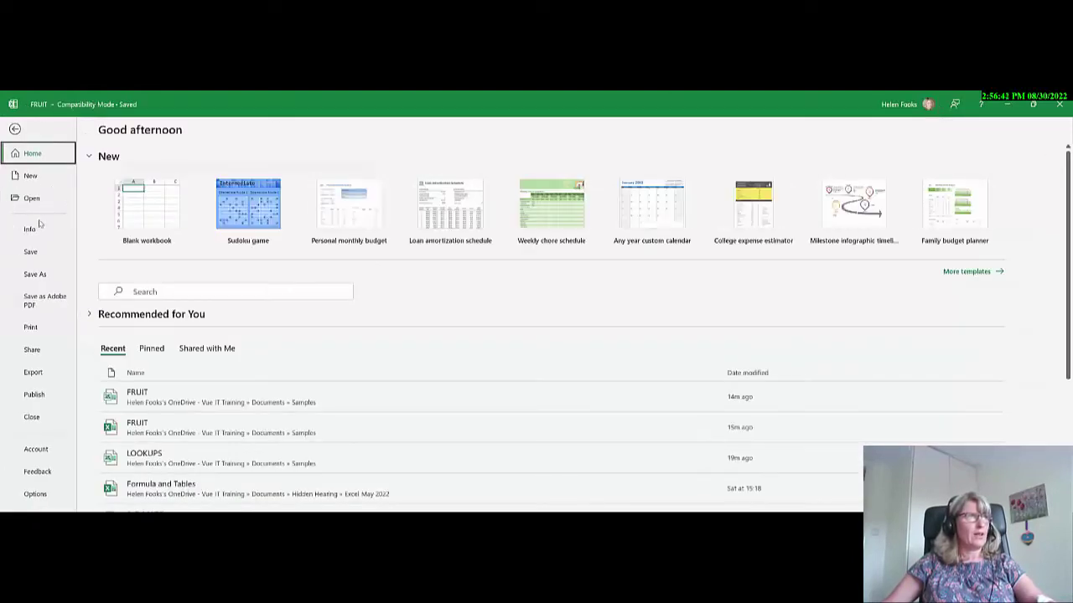
left_click(37, 227)
left_click(129, 240)
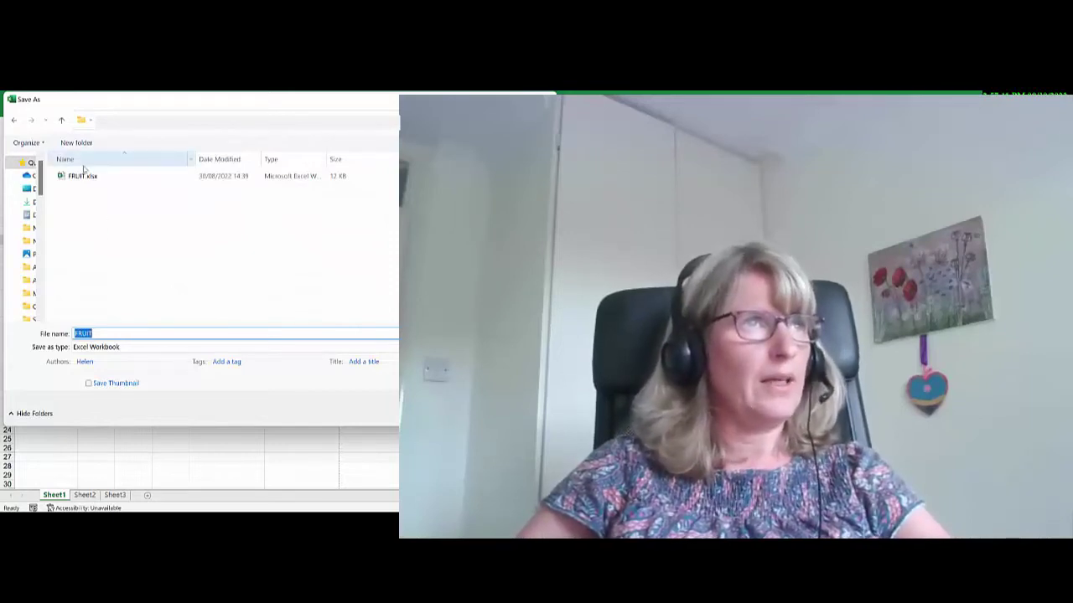
left_click(82, 176)
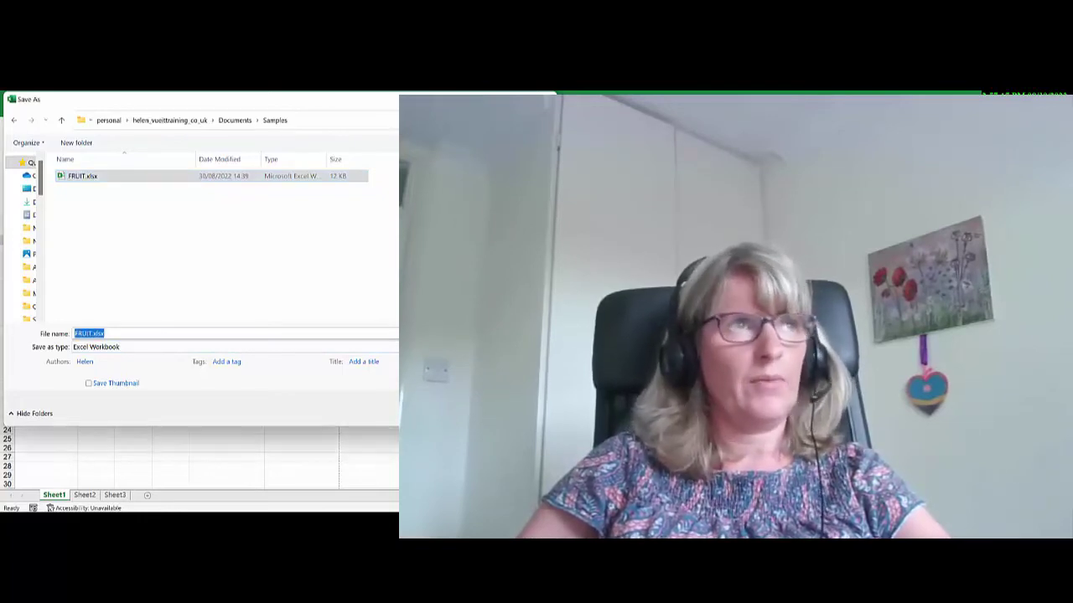
key("Return")
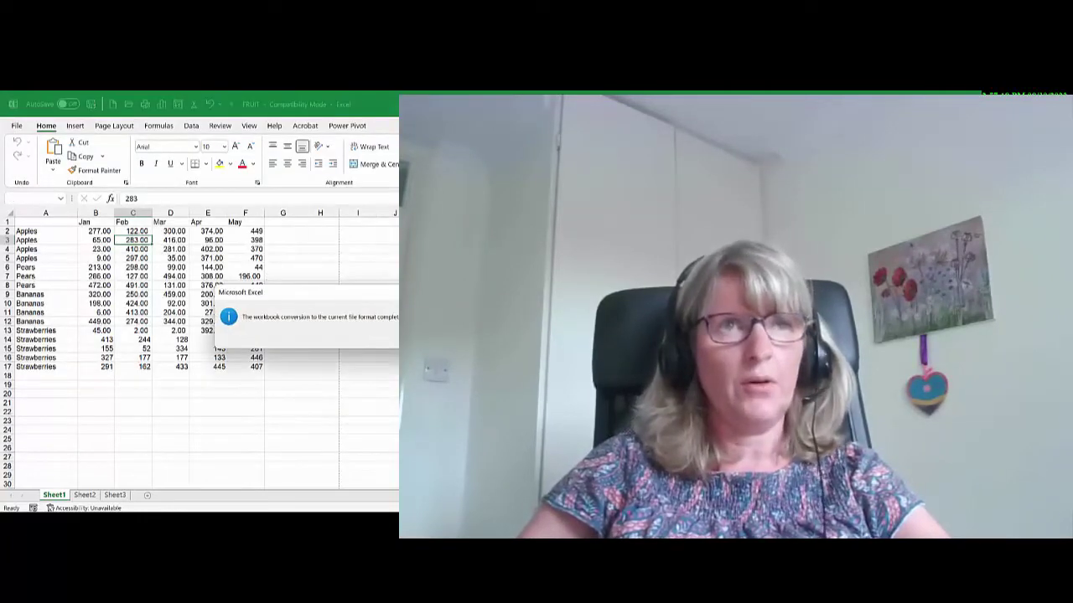
key("Return")
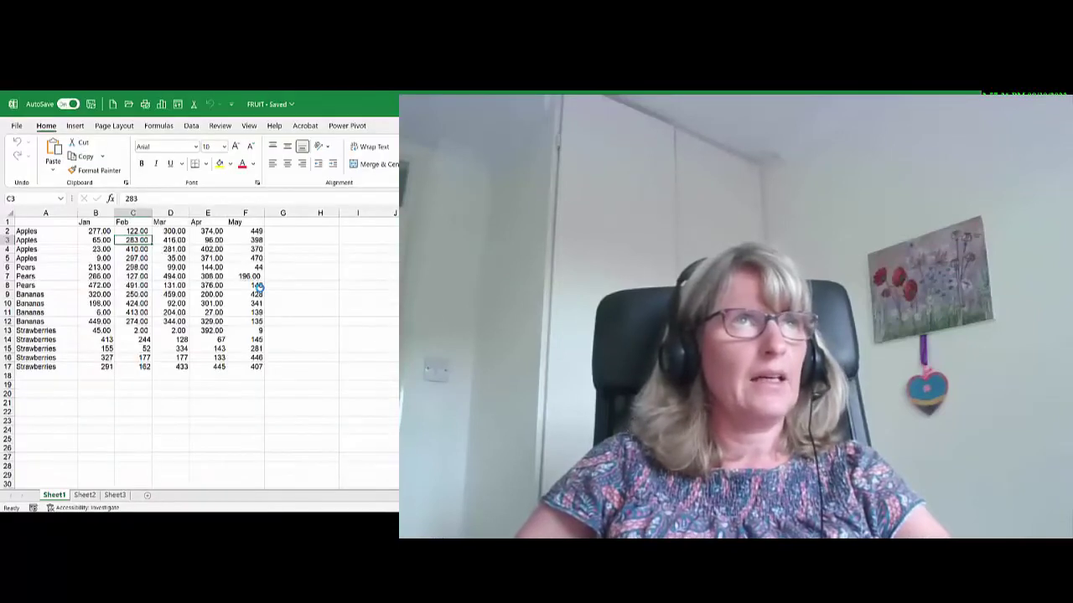
Check the last available row of column C in the converted fruit sheet and return to the data
left_click(257, 286)
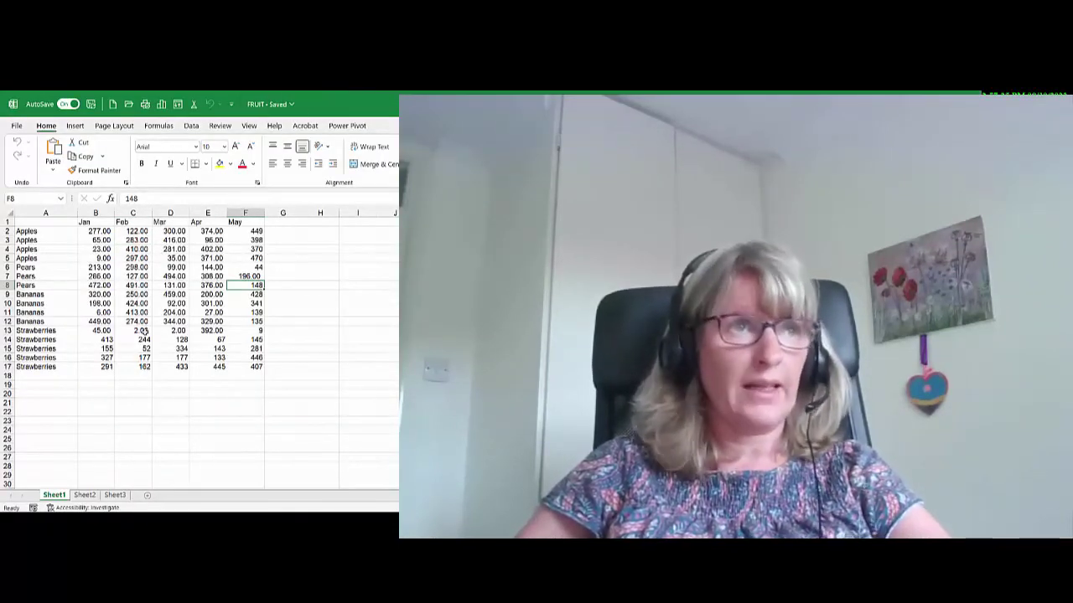
left_click(128, 382)
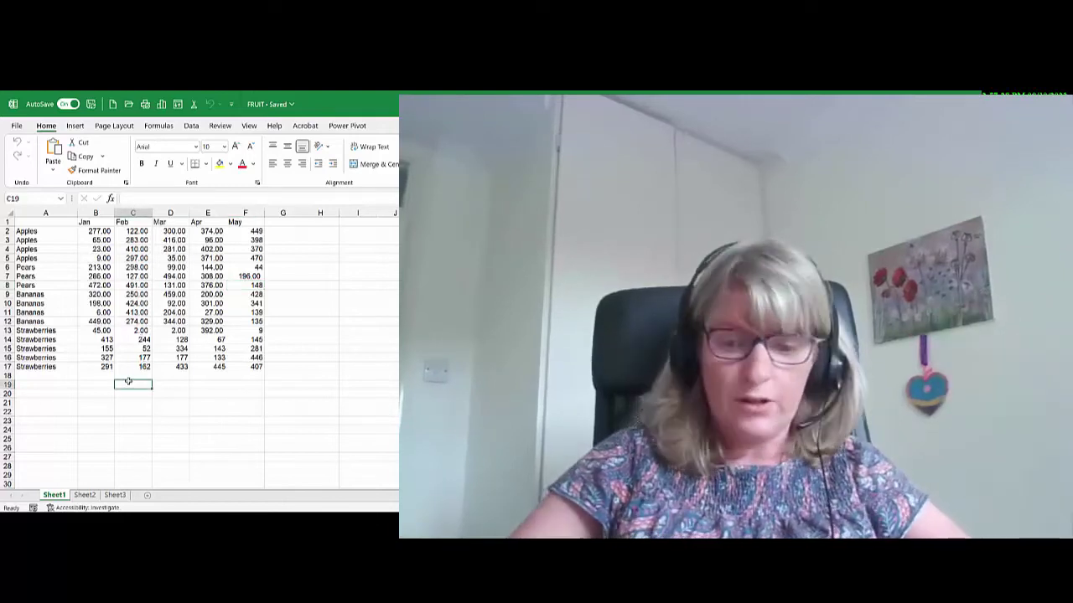
key("ctrl+Down")
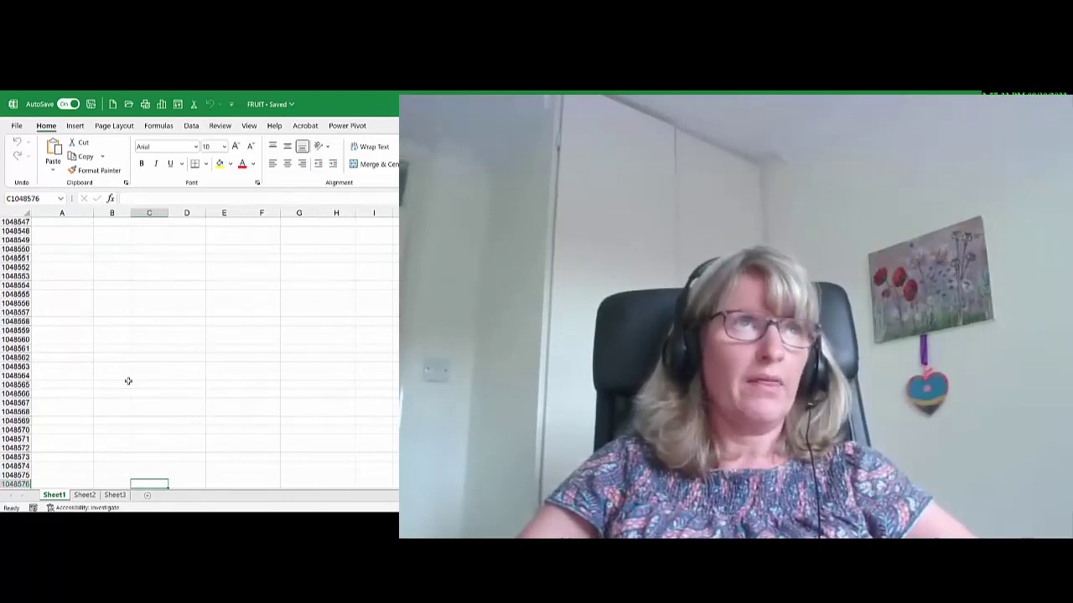
key("ctrl+Up")
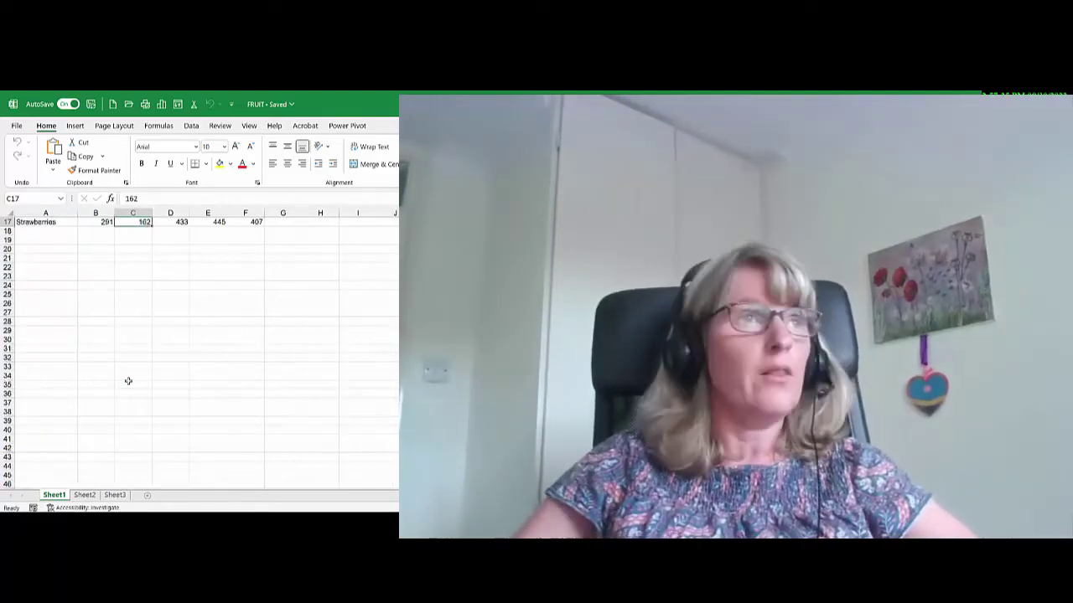
scroll(134, 381, "up", 4)
scroll(135, 381, "up", 2)
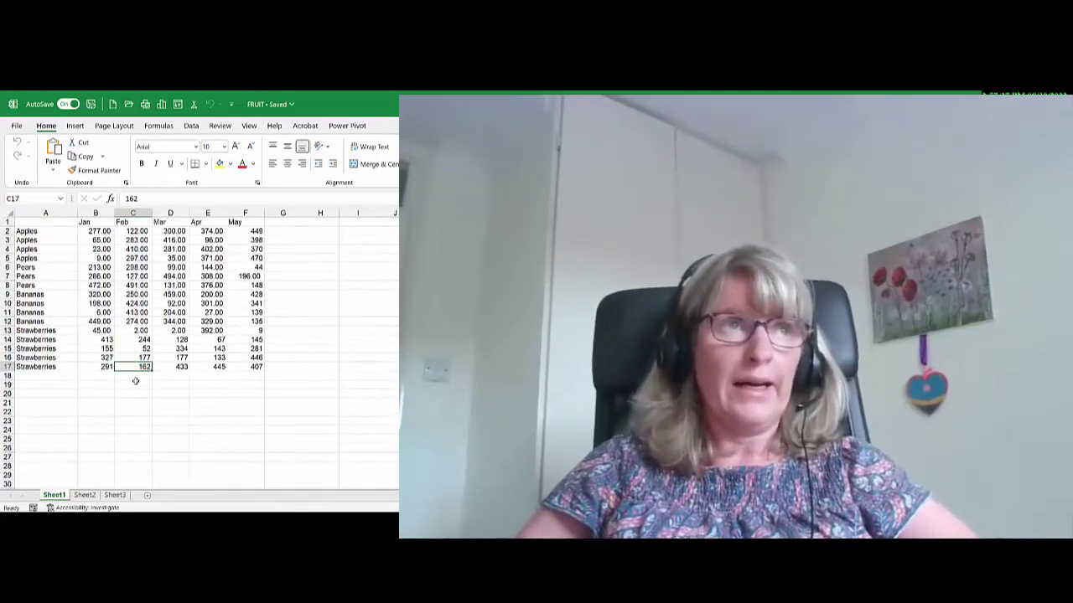